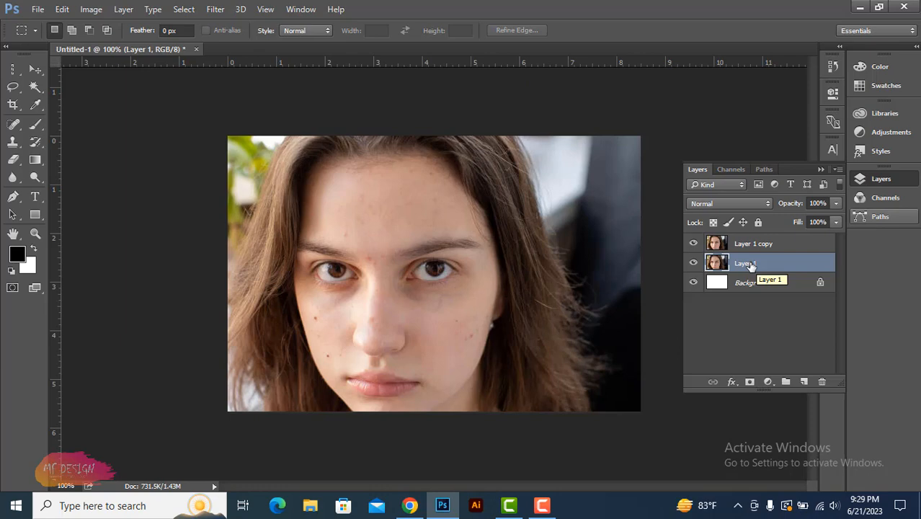
- On Layer 1 copy, remove the moles and spots on the subject's right cheek and nose using the Spot Healing Brush at size 25
click(816, 170)
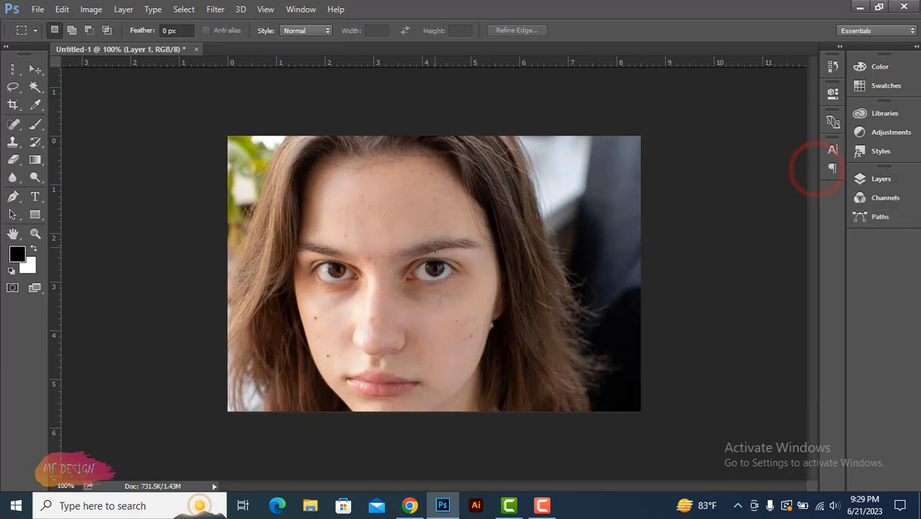
key(ctrl+plus)
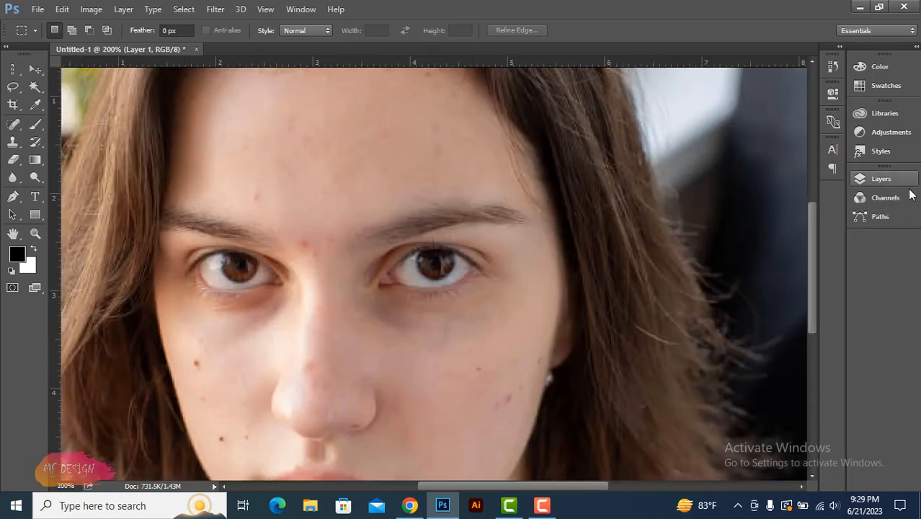
click(882, 176)
click(741, 245)
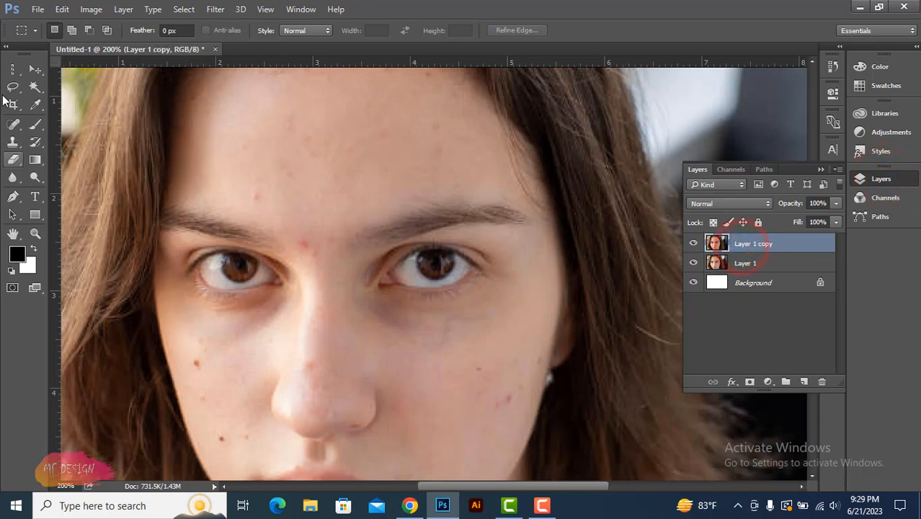
click(14, 127)
click(68, 122)
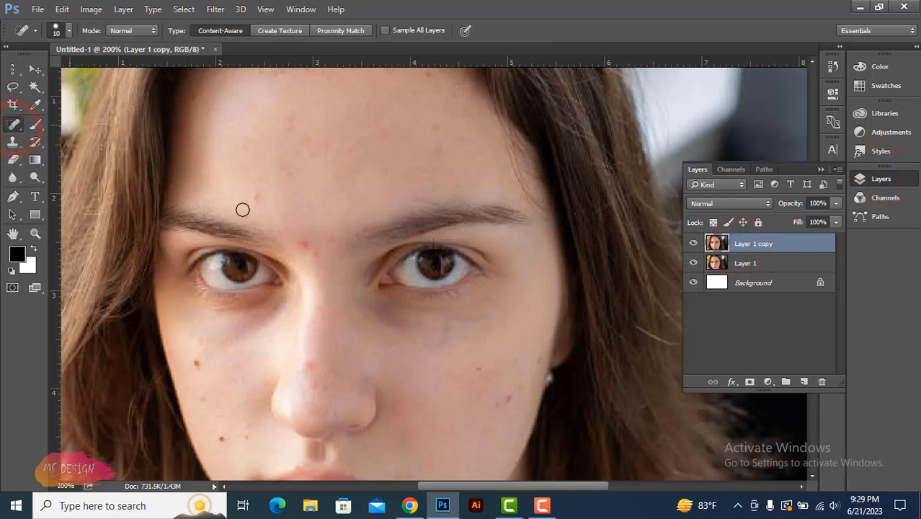
scroll(347, 291, down, 1)
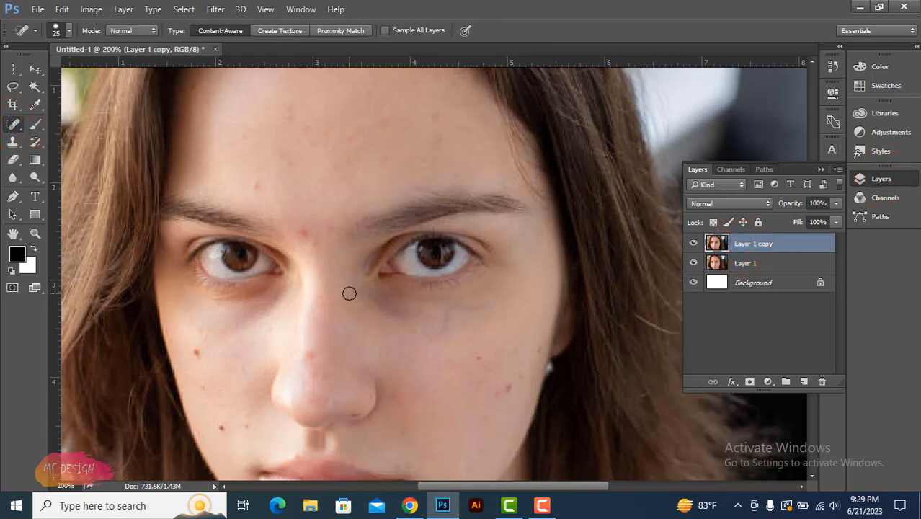
scroll(214, 325, down, 4)
click(200, 287)
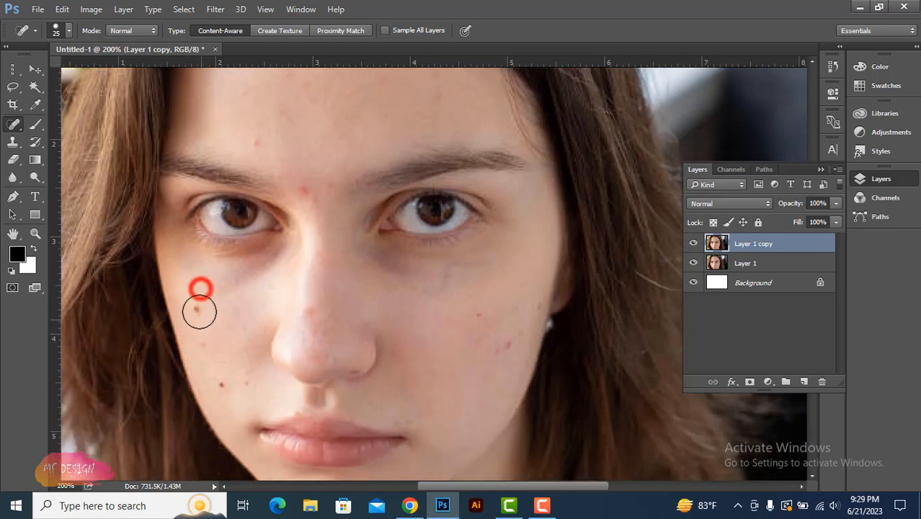
click(198, 307)
click(247, 383)
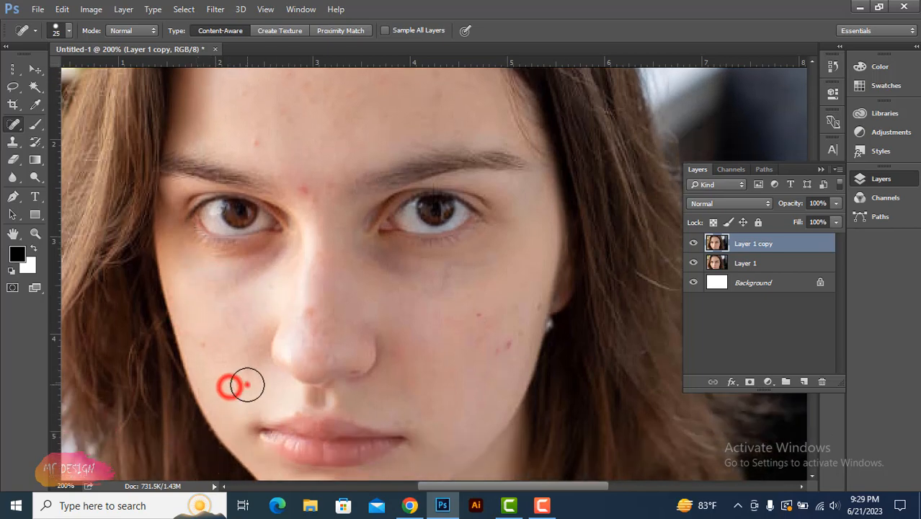
click(210, 348)
click(316, 310)
- Heal the blemishes on the subject's left cheek, from below the eye to the edge near the ear
scroll(501, 363, down, 6)
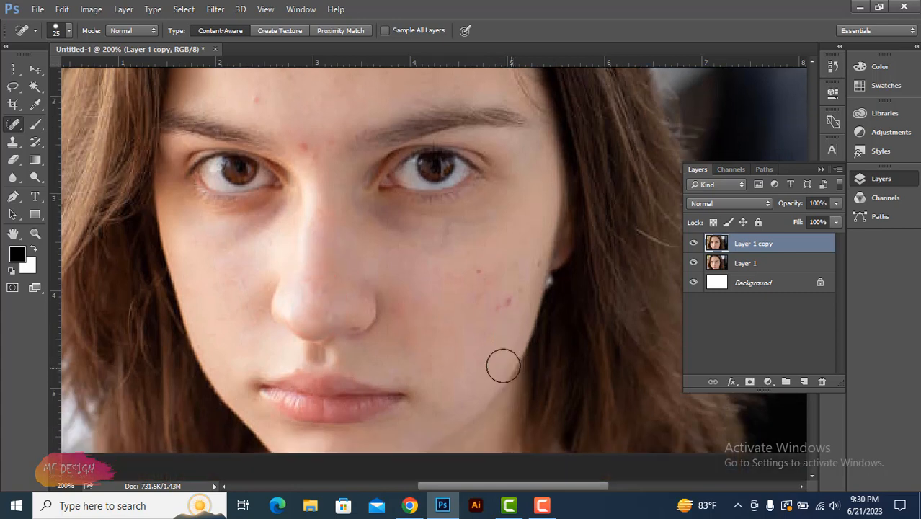
click(476, 249)
click(499, 273)
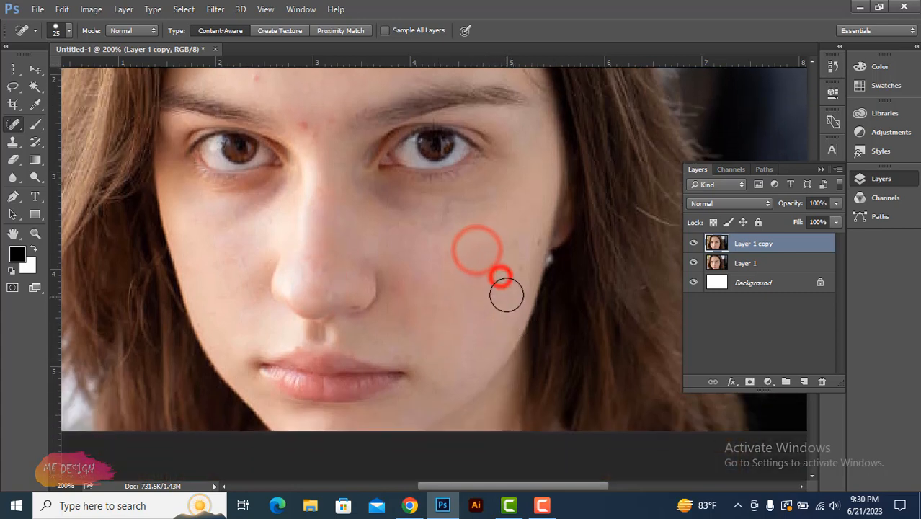
click(506, 286)
click(514, 272)
click(528, 244)
- Heal the red spots between the eyebrows
scroll(456, 317, up, 3)
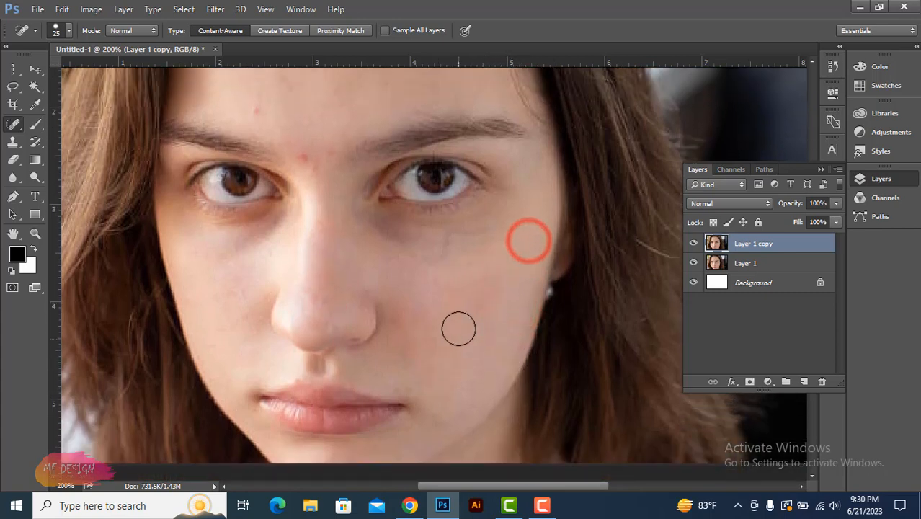
click(304, 197)
scroll(337, 271, up, 2)
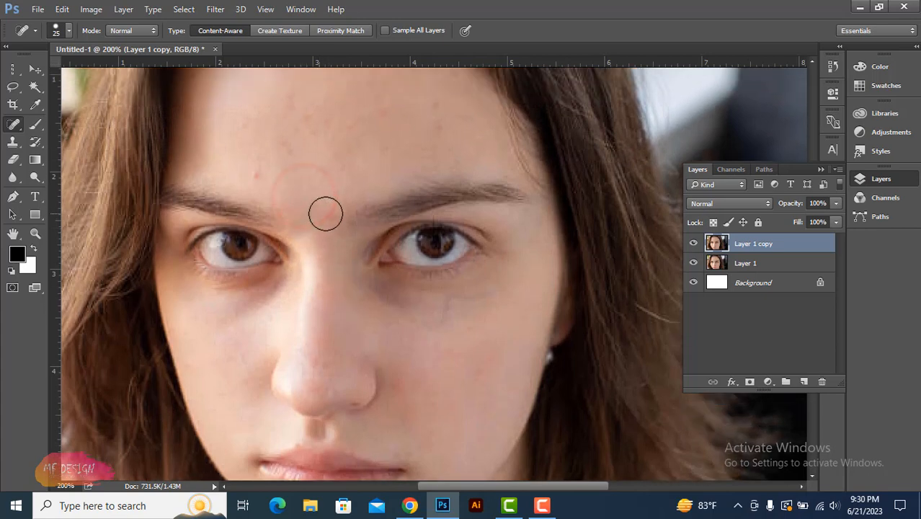
click(325, 213)
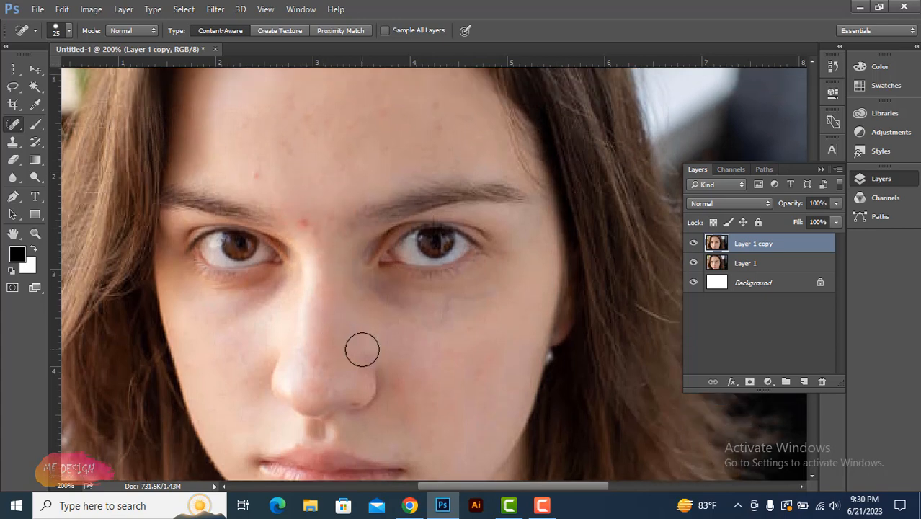
click(325, 219)
- Reduce the healing brush to size 15 and remove the spots on the forehead above the subject's right eyebrow
scroll(325, 308, up, 2)
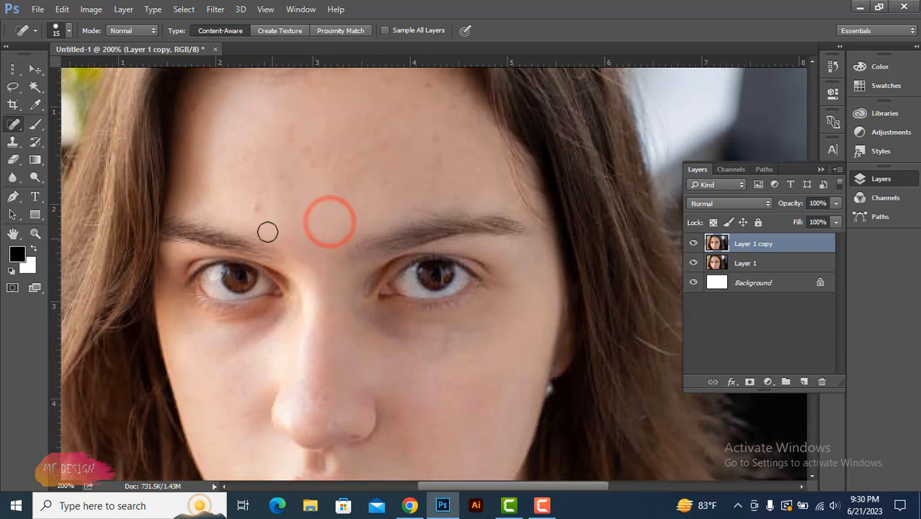
click(255, 209)
click(245, 157)
click(313, 148)
click(294, 131)
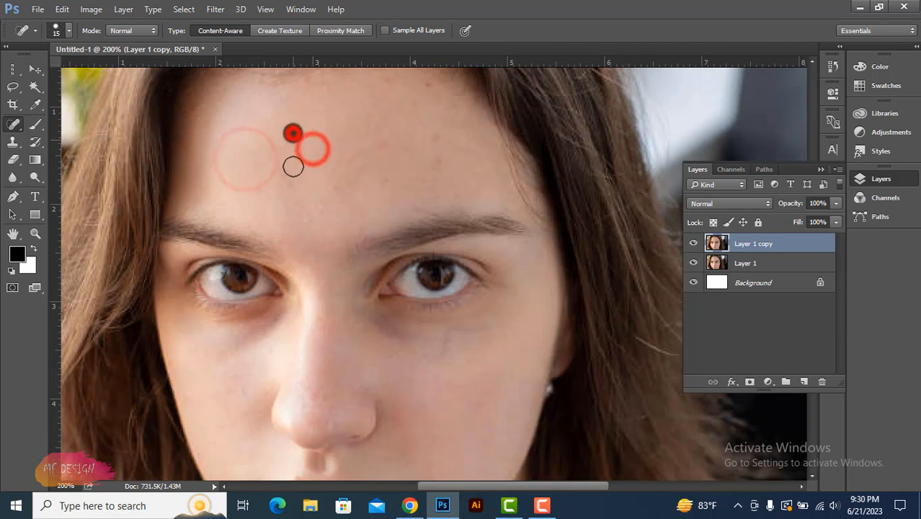
click(288, 175)
- Heal the remaining spots across the middle of the forehead and above the subject's left eyebrow up to the hairline
scroll(332, 191, up, 2)
click(337, 191)
click(393, 208)
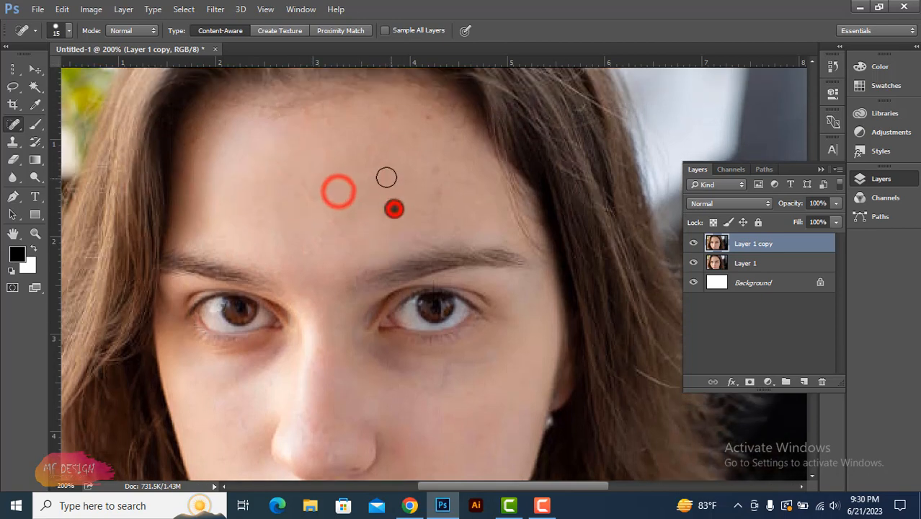
click(381, 171)
click(433, 166)
click(444, 185)
click(426, 115)
click(387, 114)
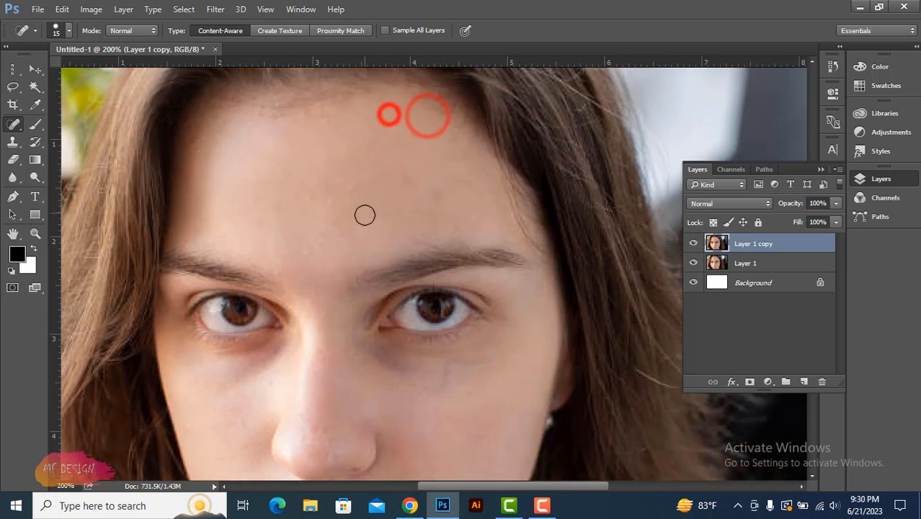
click(451, 197)
- Duplicate the retouched Layer 1 copy layer within the same document
scroll(432, 319, down, 10)
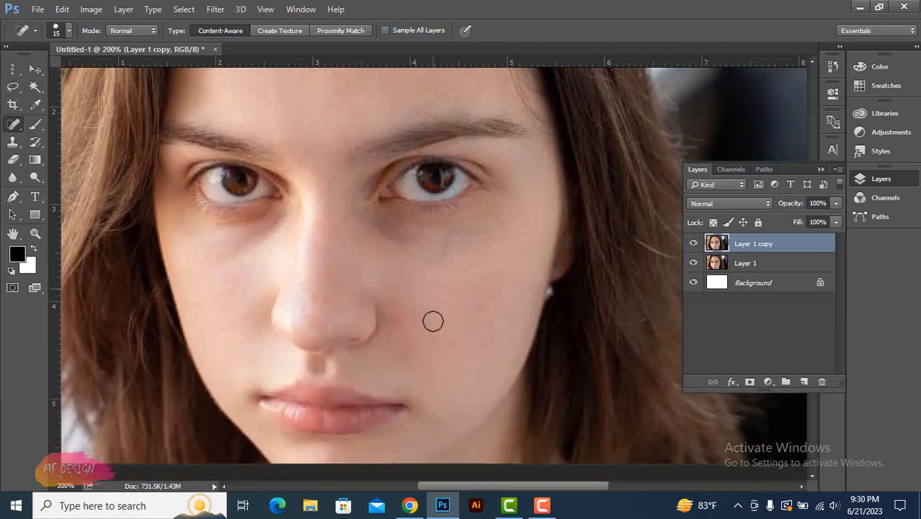
scroll(432, 320, up, 2)
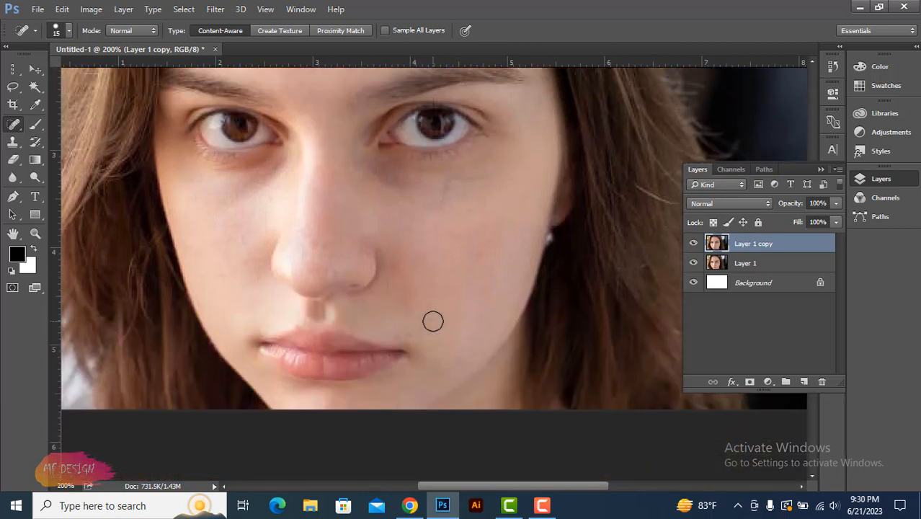
key(ctrl+minus)
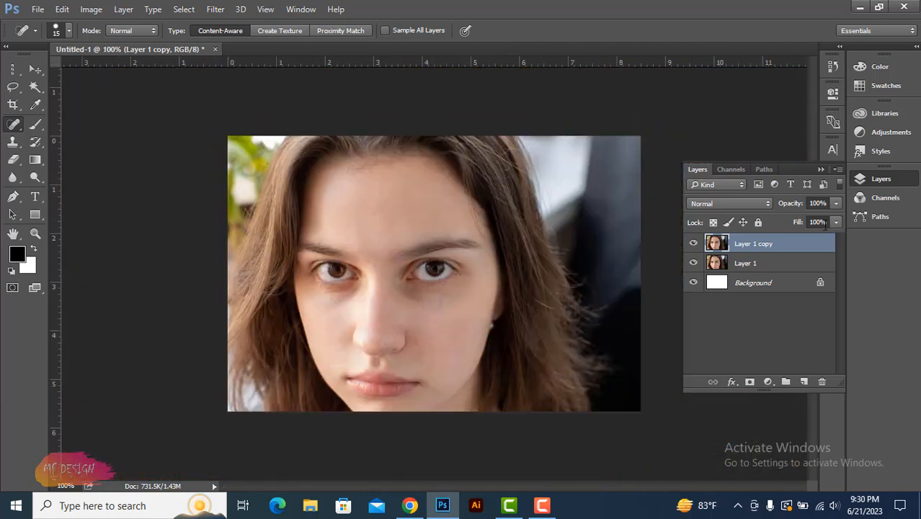
right_click(755, 245)
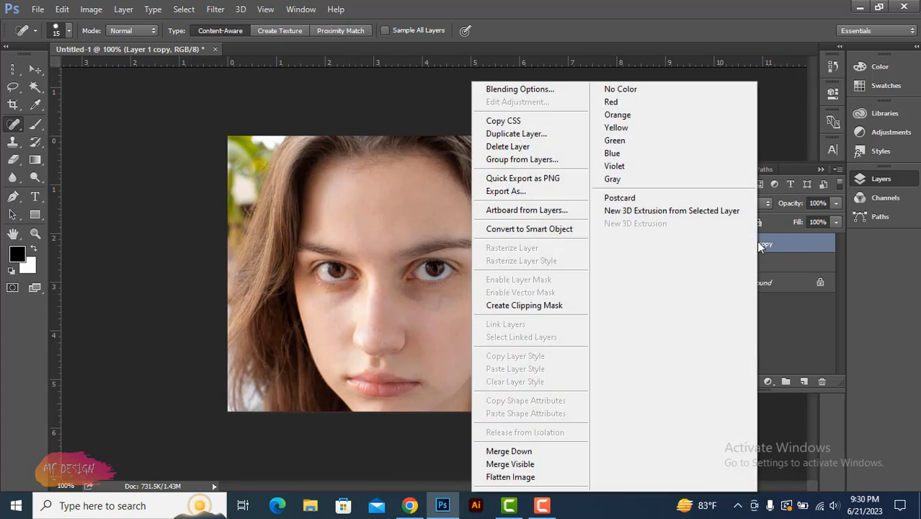
click(513, 134)
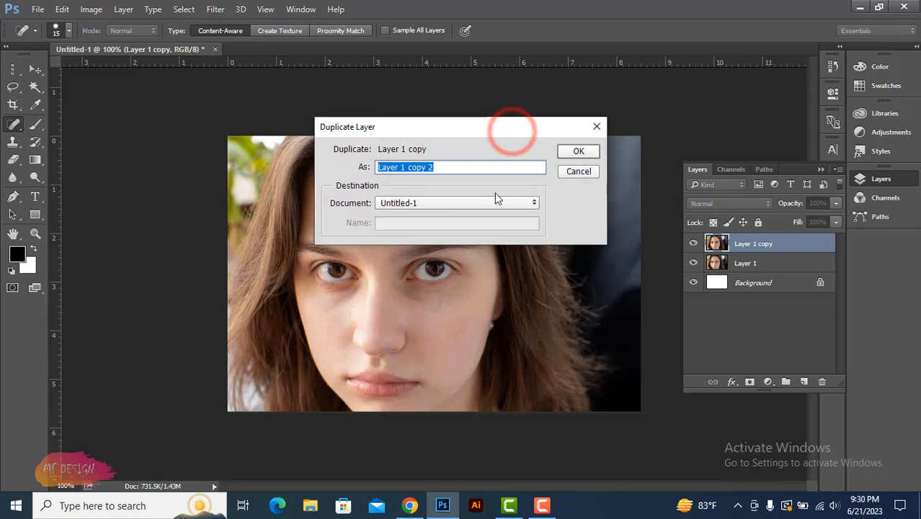
click(563, 152)
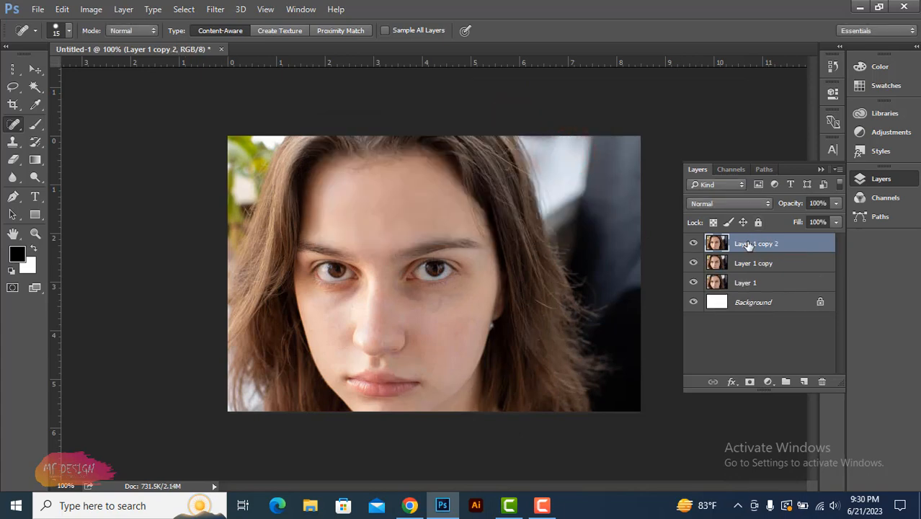
- Convert the new duplicate layer to a smart object and set its blend mode to Vivid Light
right_click(749, 243)
click(520, 229)
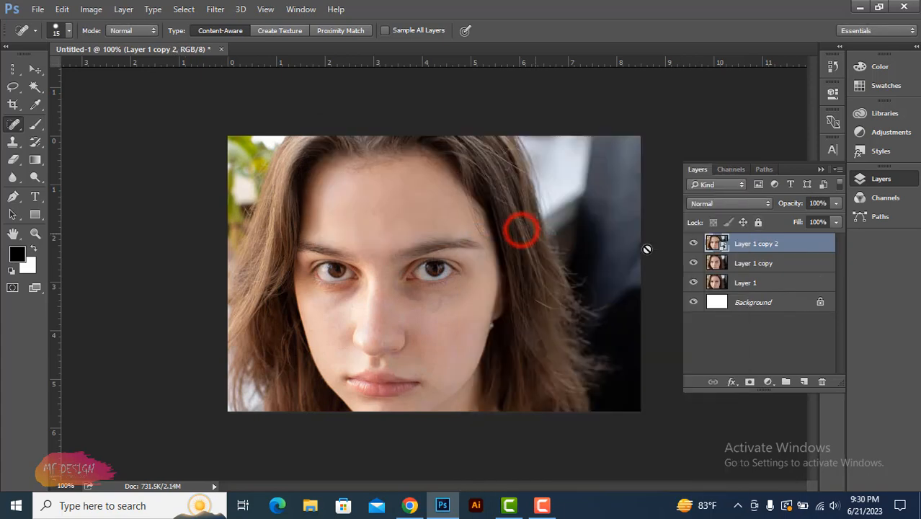
click(724, 203)
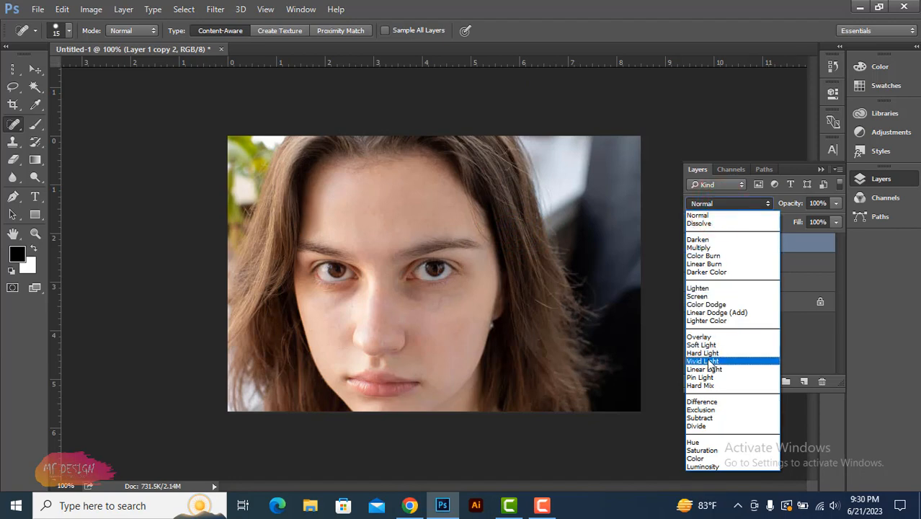
click(706, 361)
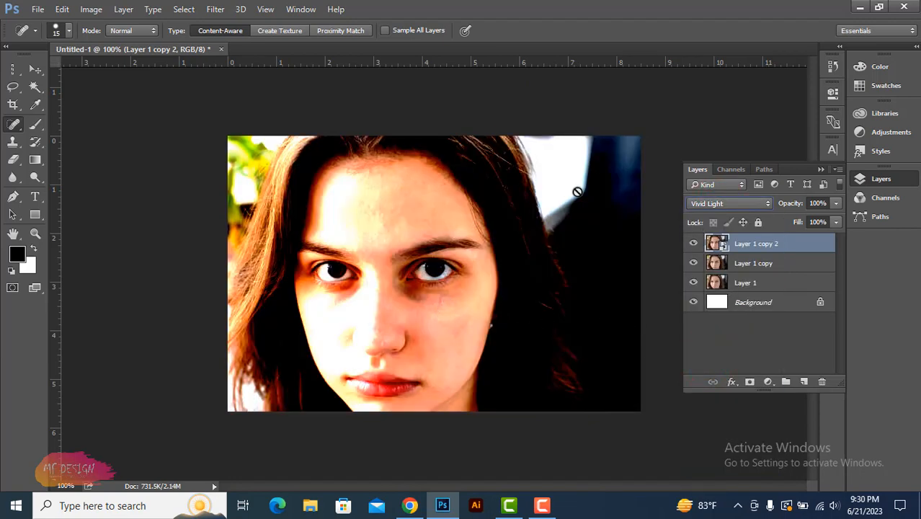
click(215, 9)
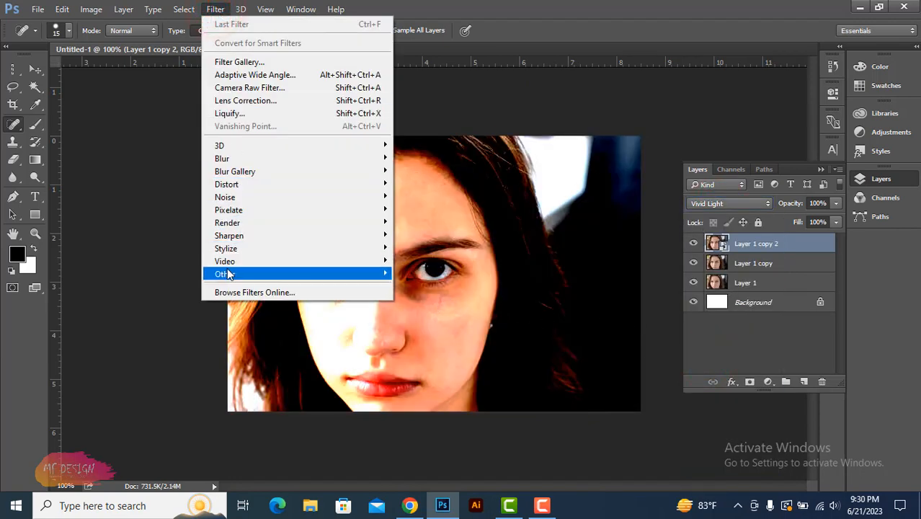
mouse_move(271, 273)
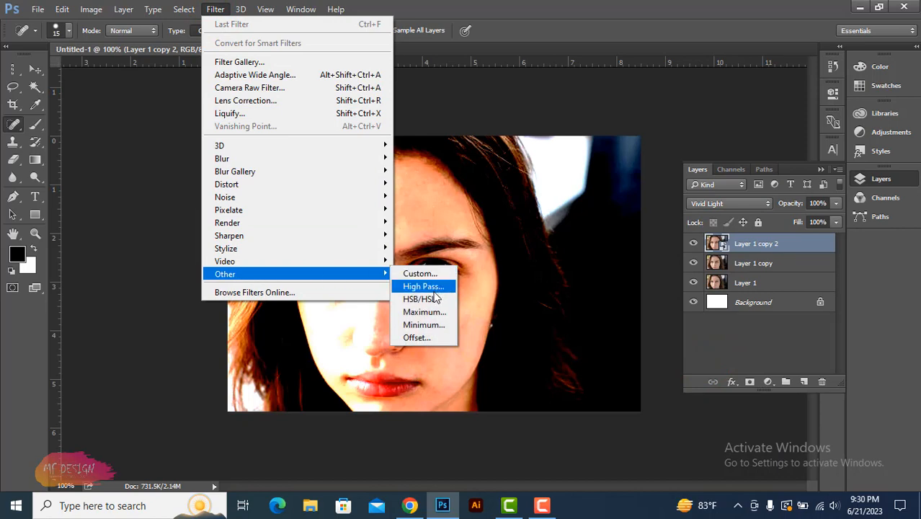
click(423, 286)
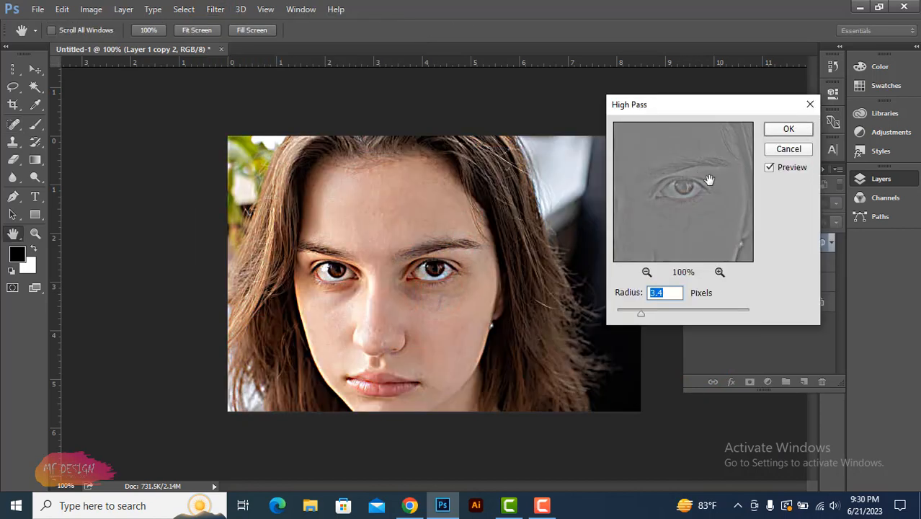
drag(717, 114, 641, 113)
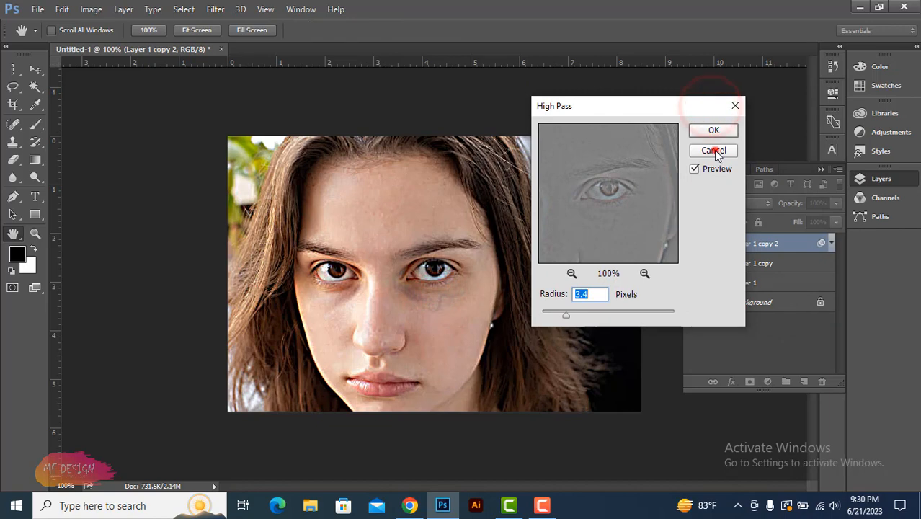
click(714, 149)
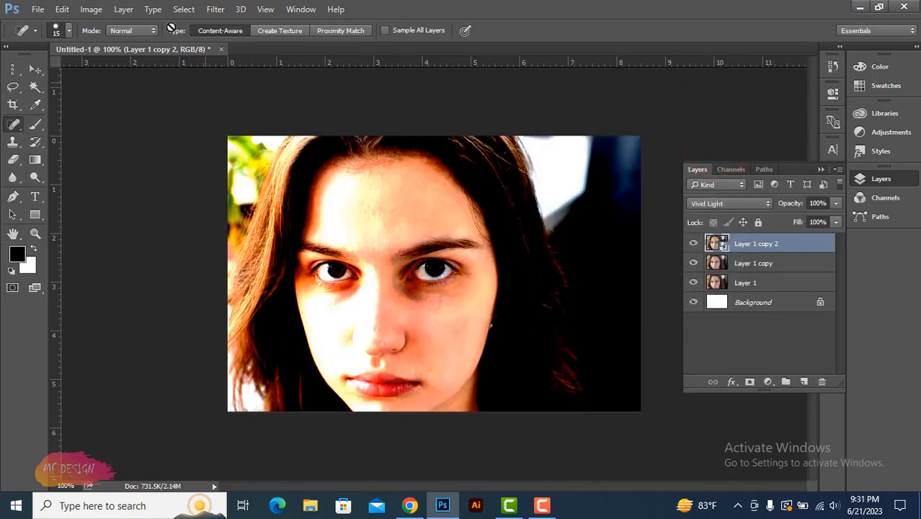
- Invert the colors of the Vivid Light smart object layer
click(92, 10)
mouse_move(183, 46)
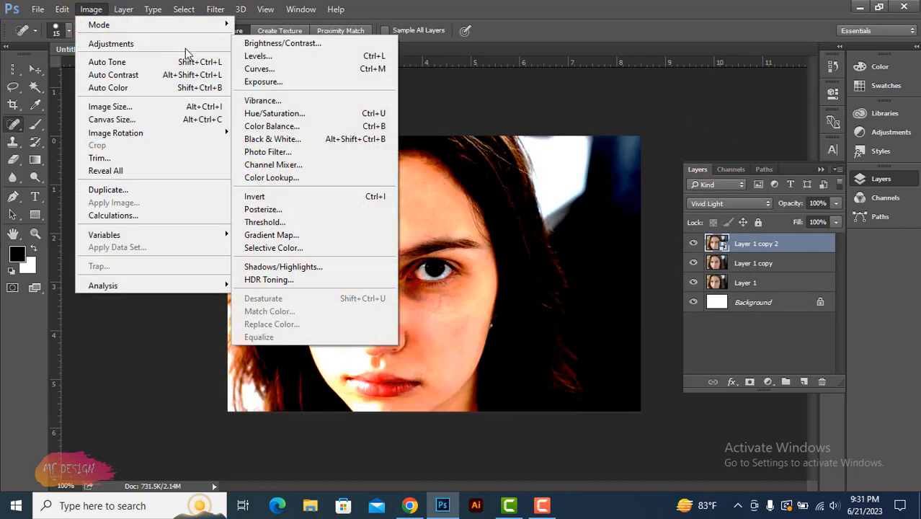
click(281, 193)
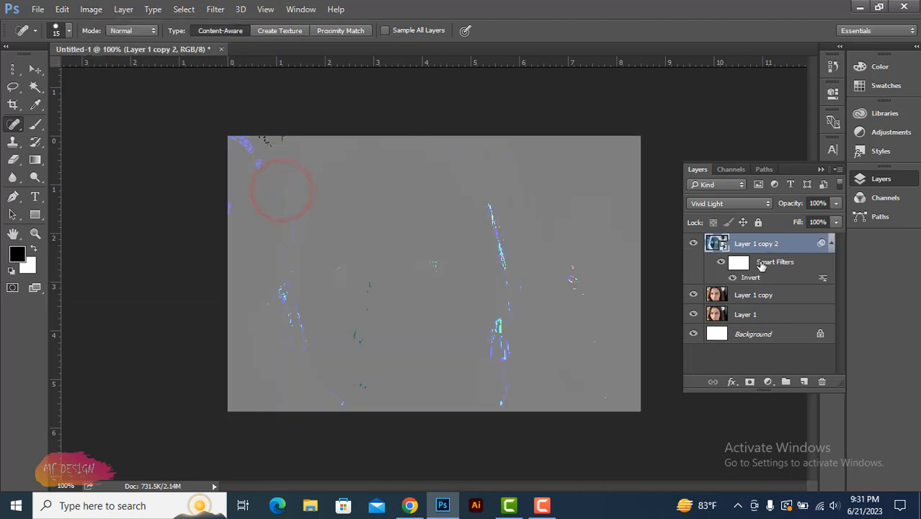
- Apply a High Pass filter with a radius of 3.8 pixels to the inverted Vivid Light smart object
click(216, 10)
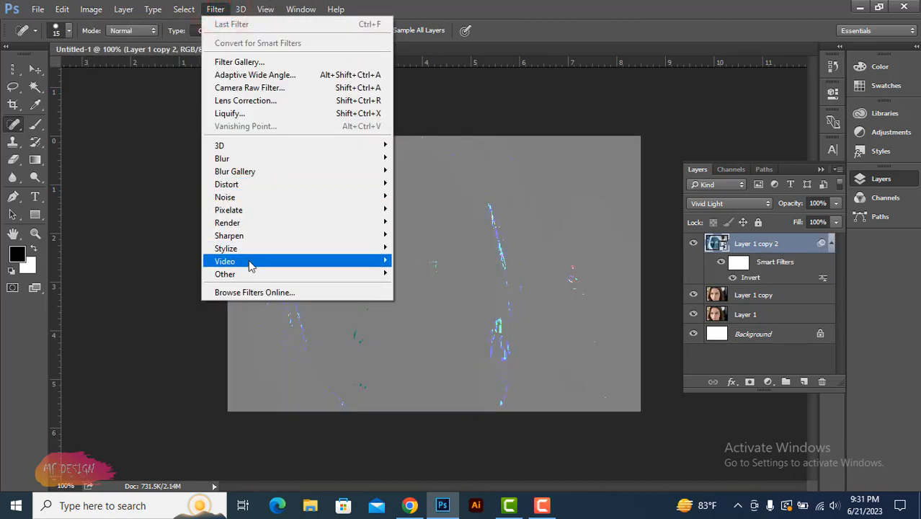
mouse_move(262, 273)
click(442, 287)
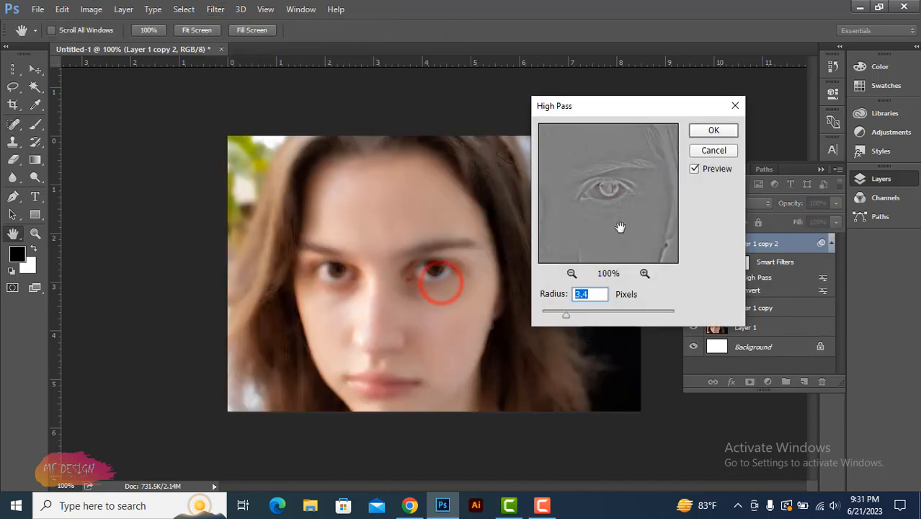
mouse_move(574, 319)
mouse_down()
mouse_move(552, 317)
mouse_move(569, 316)
mouse_up()
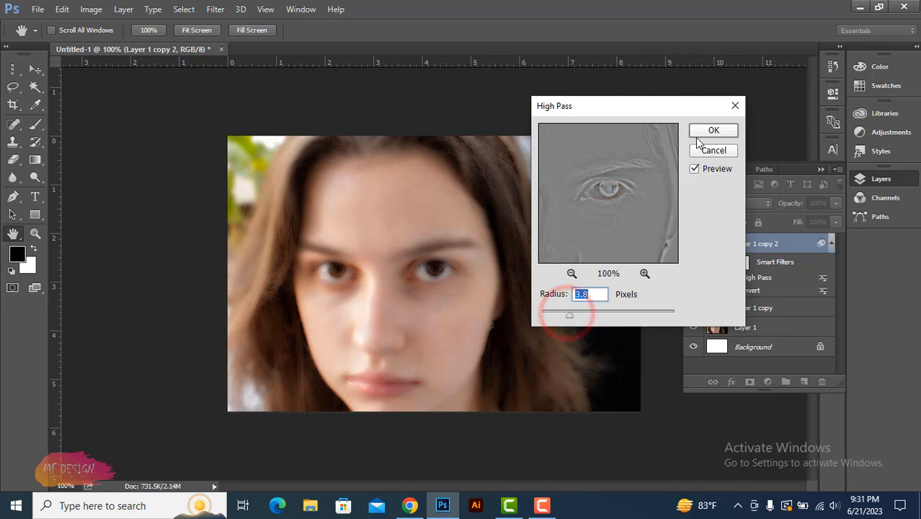
click(711, 130)
key(j)
- Apply a Gaussian Blur smart filter with a radius of 6.6 pixels to the Vivid Light layer
click(214, 10)
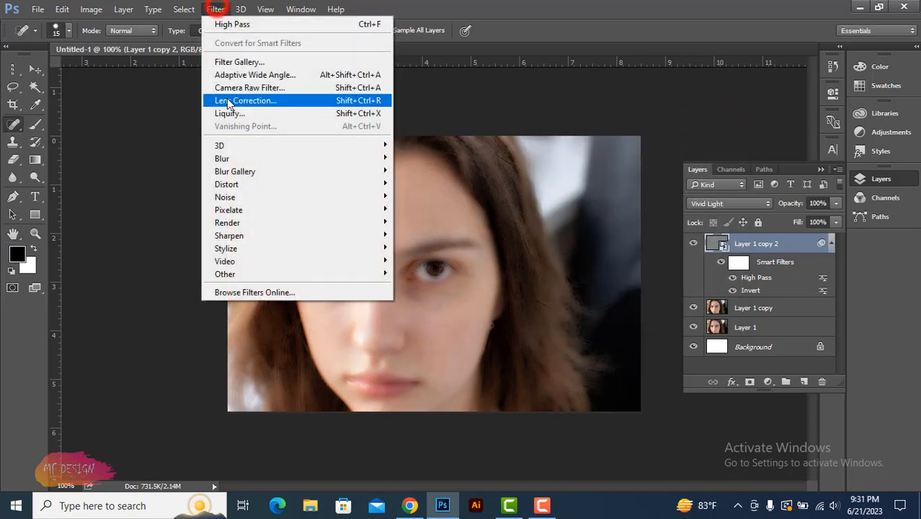
mouse_move(247, 163)
click(430, 209)
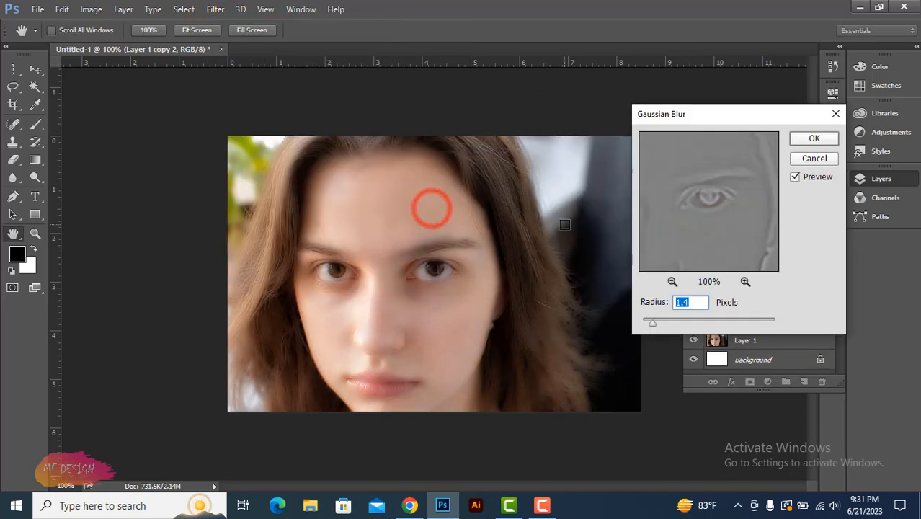
drag(654, 325, 685, 327)
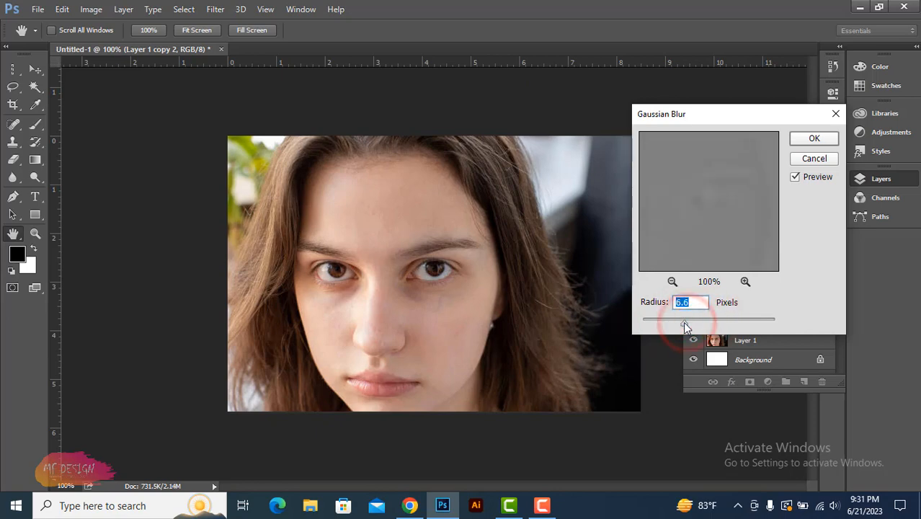
click(684, 322)
click(814, 139)
key(j)
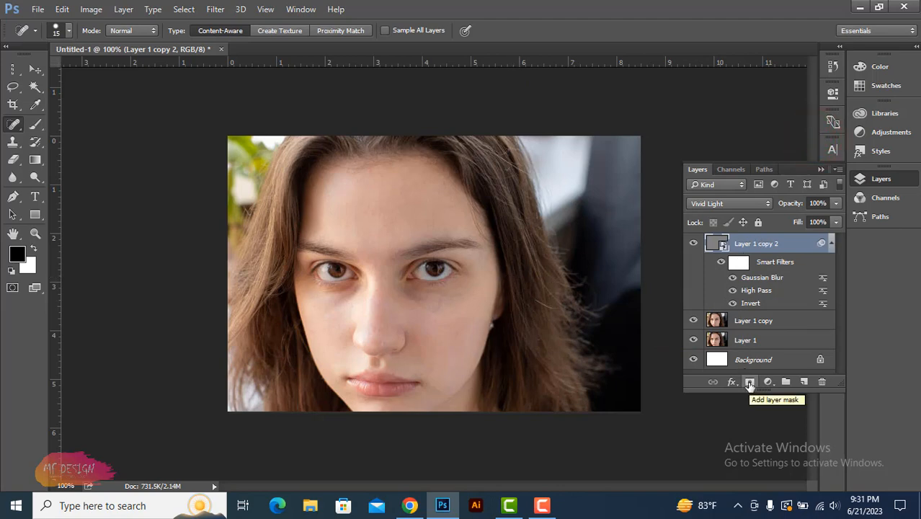
- Add a layer mask to the Vivid Light layer and invert it to black
click(749, 382)
click(748, 244)
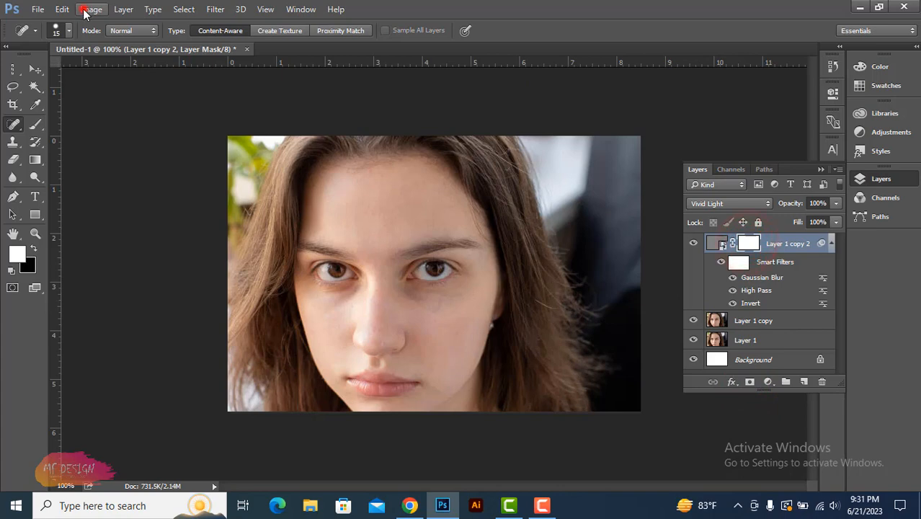
click(85, 10)
mouse_move(118, 41)
click(302, 194)
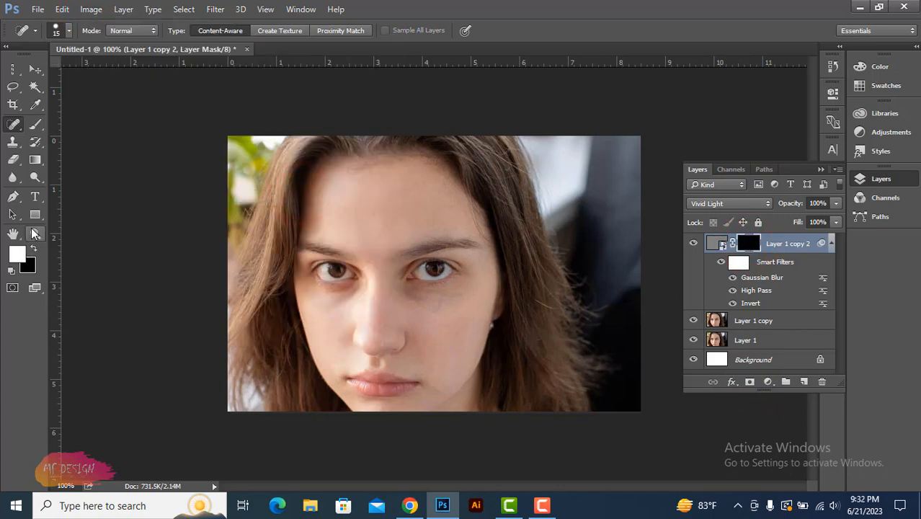
- Paint white on the layer mask with the Brush tool over the cheek below the subject's left eye
click(36, 124)
click(90, 123)
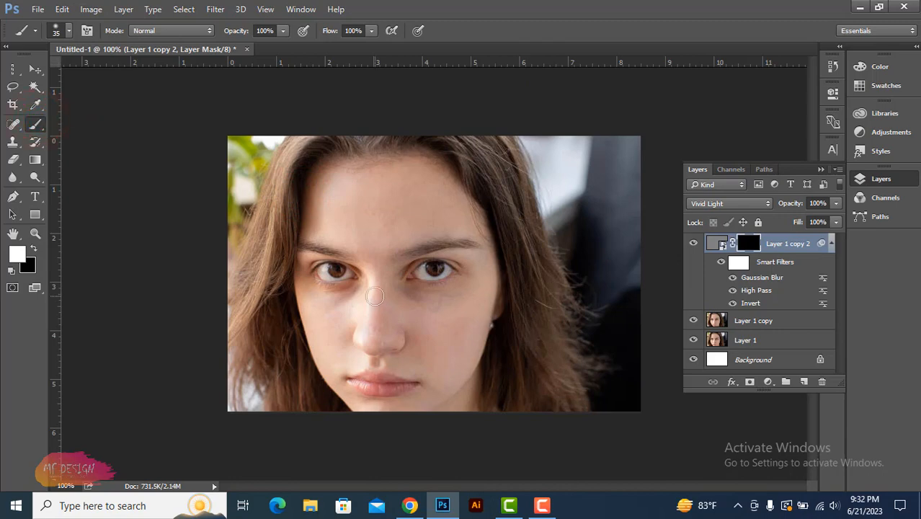
key(ctrl+plus)
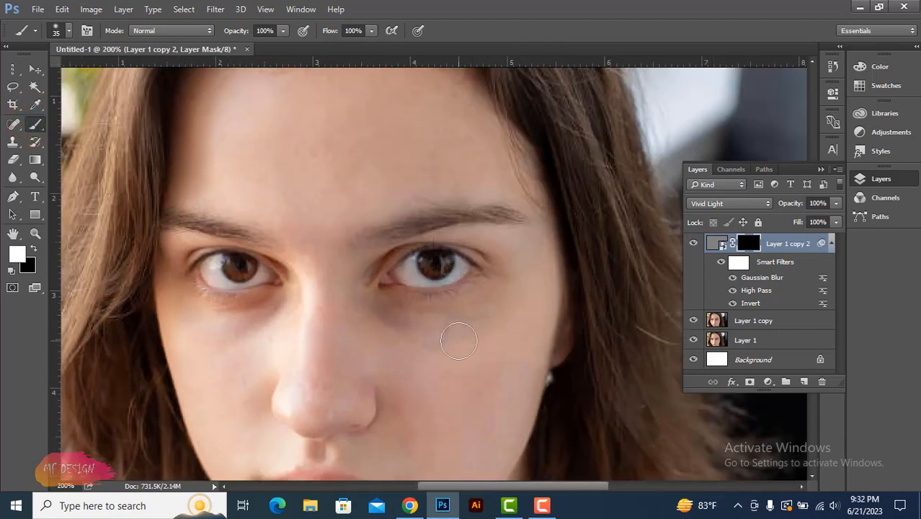
mouse_move(456, 334)
mouse_down()
mouse_move(409, 354)
mouse_move(451, 338)
mouse_move(450, 358)
mouse_move(422, 353)
mouse_up()
scroll(418, 352, down, 1)
scroll(417, 352, down, 1)
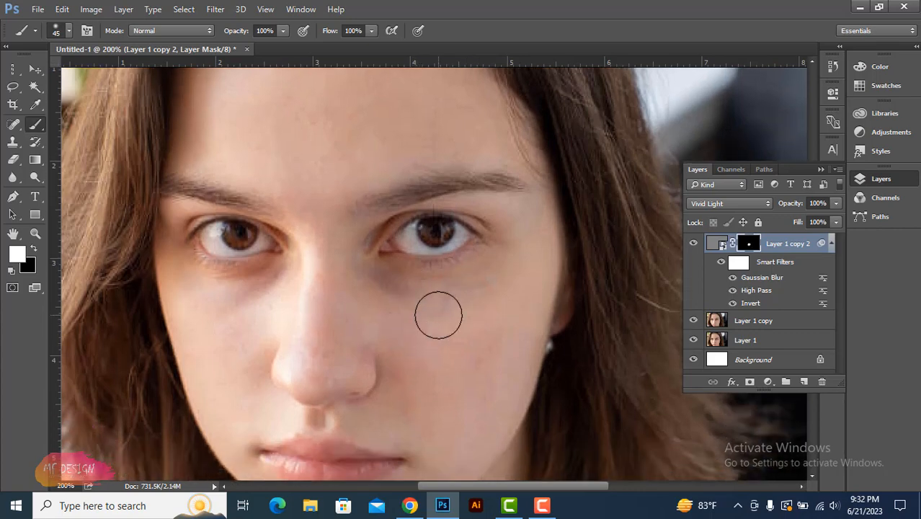
scroll(438, 315, up, 1)
mouse_move(452, 327)
mouse_down()
mouse_move(364, 304)
mouse_move(403, 326)
mouse_move(433, 325)
mouse_up()
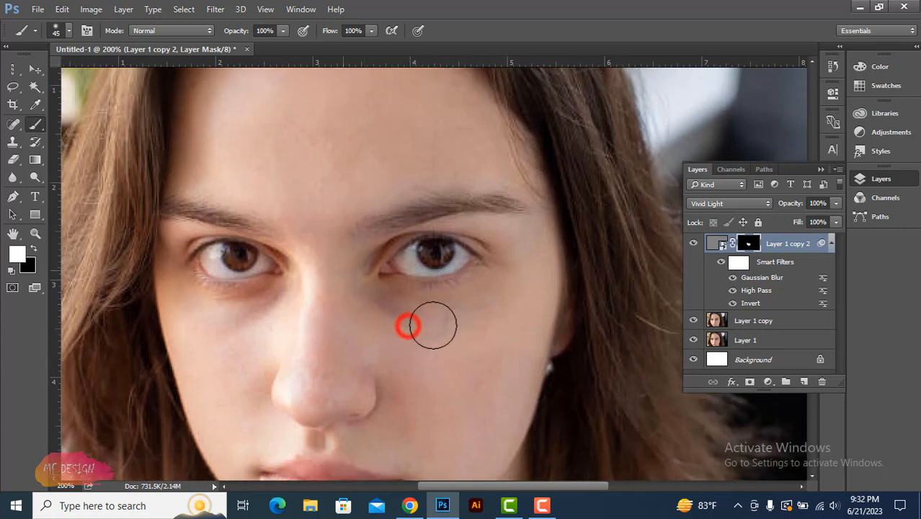
- Paint white on the mask over the forehead, both cheeks and the skin around the mouth and chin
scroll(328, 150, up, 2)
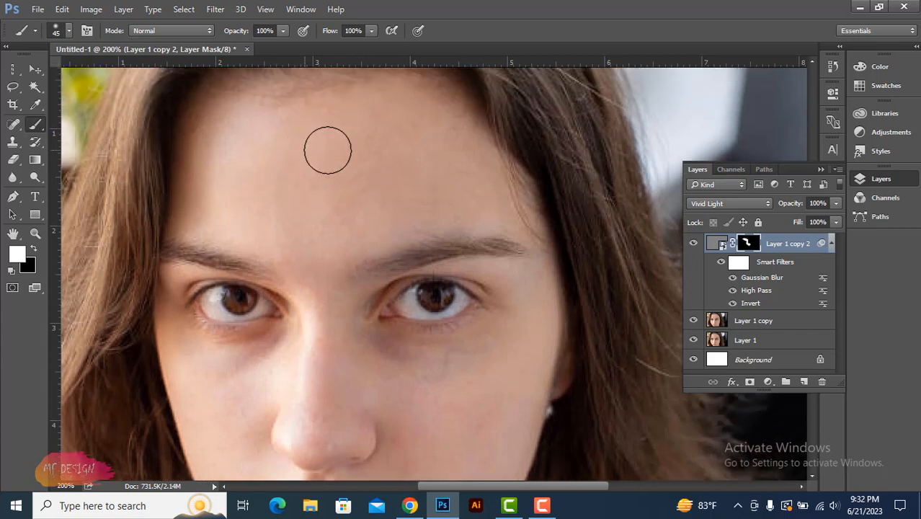
mouse_move(364, 138)
mouse_down()
mouse_move(438, 115)
mouse_move(289, 125)
mouse_move(193, 208)
mouse_up()
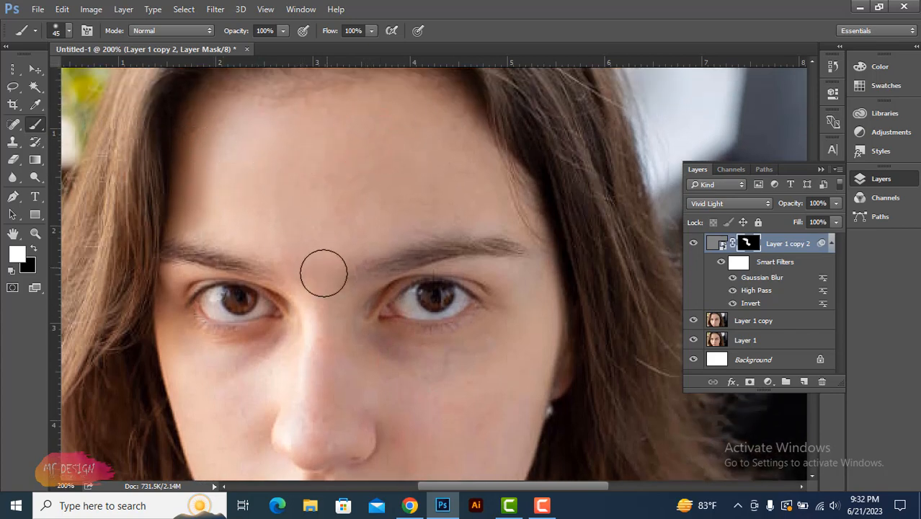
scroll(323, 273, down, 5)
mouse_move(327, 219)
mouse_down()
mouse_move(273, 257)
mouse_move(294, 218)
mouse_move(162, 176)
mouse_move(243, 296)
mouse_up()
scroll(243, 296, down, 2)
mouse_move(241, 214)
mouse_down()
mouse_move(245, 243)
mouse_move(455, 283)
mouse_move(445, 330)
mouse_up()
scroll(450, 323, down, 2)
mouse_move(436, 277)
mouse_down()
mouse_move(409, 335)
mouse_move(452, 265)
mouse_move(248, 263)
mouse_move(273, 210)
mouse_move(340, 221)
mouse_up()
- Extend the white mask painting over the nose and the skin around and beneath both eyes
scroll(362, 252, up, 4)
drag(460, 240, 325, 233)
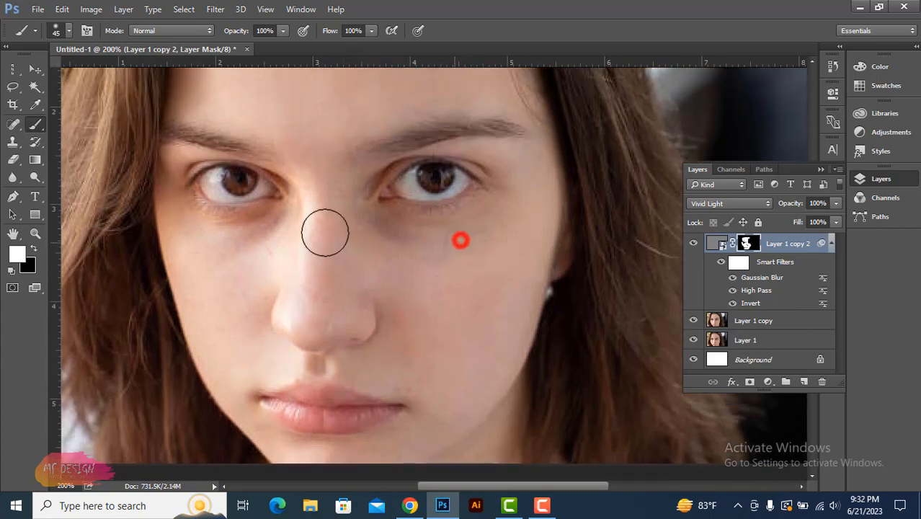
scroll(361, 280, up, 2)
mouse_move(335, 269)
mouse_down()
mouse_move(343, 200)
mouse_move(403, 176)
mouse_up()
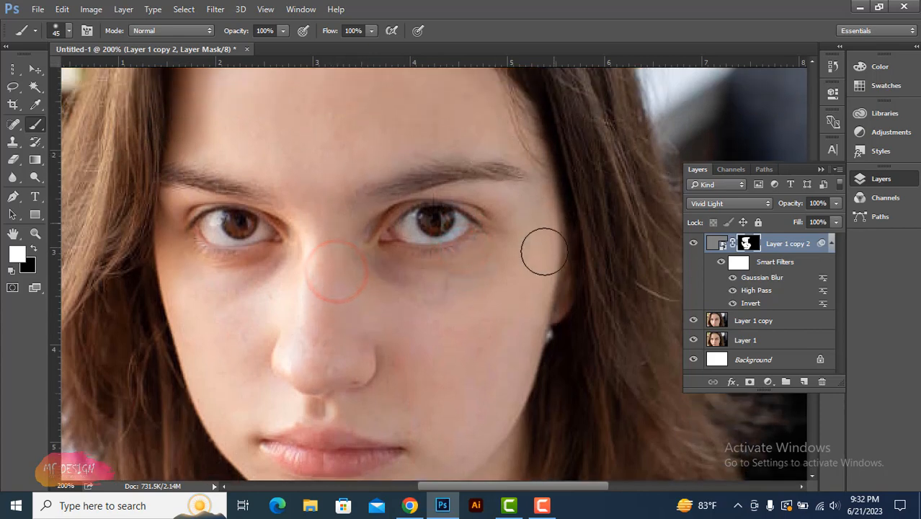
click(263, 299)
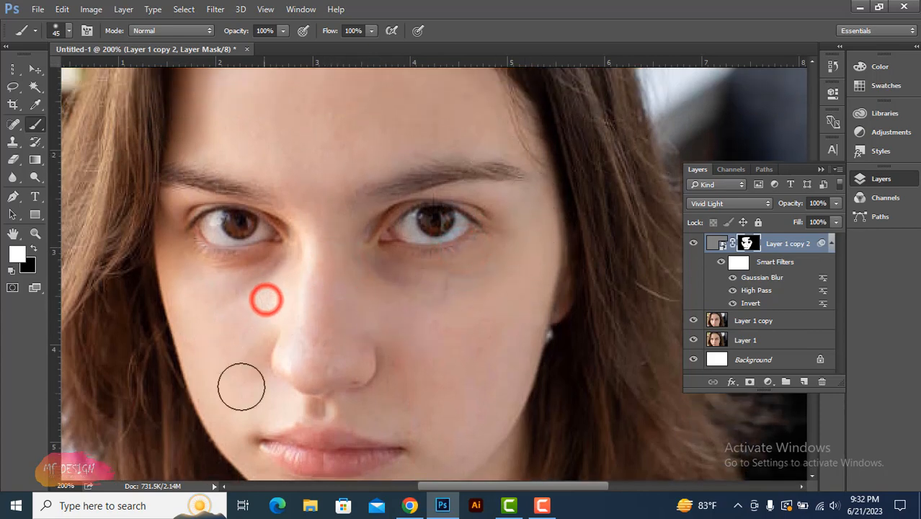
scroll(311, 378, up, 3)
scroll(311, 378, up, 1)
click(310, 376)
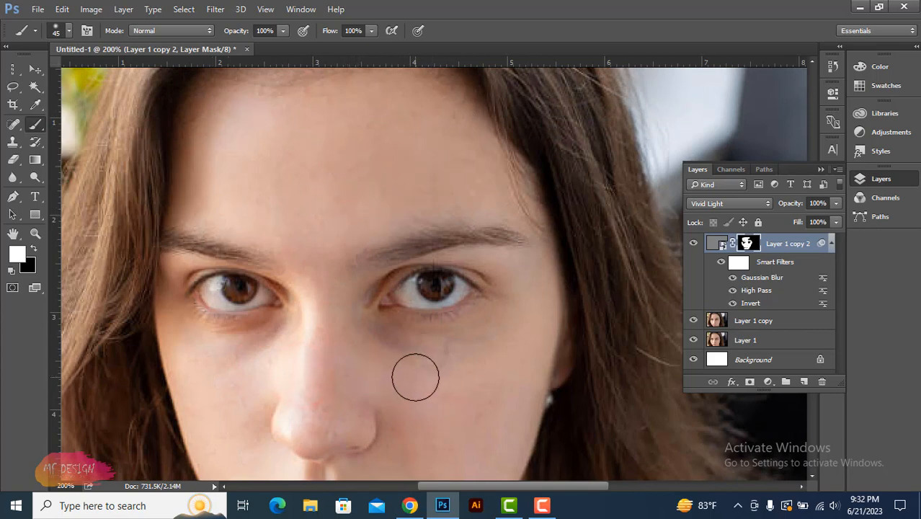
- Brush over the remaining skin on the subject's left cheek, chin and nose on the mask with the whole portrait in view
key(ctrl+minus)
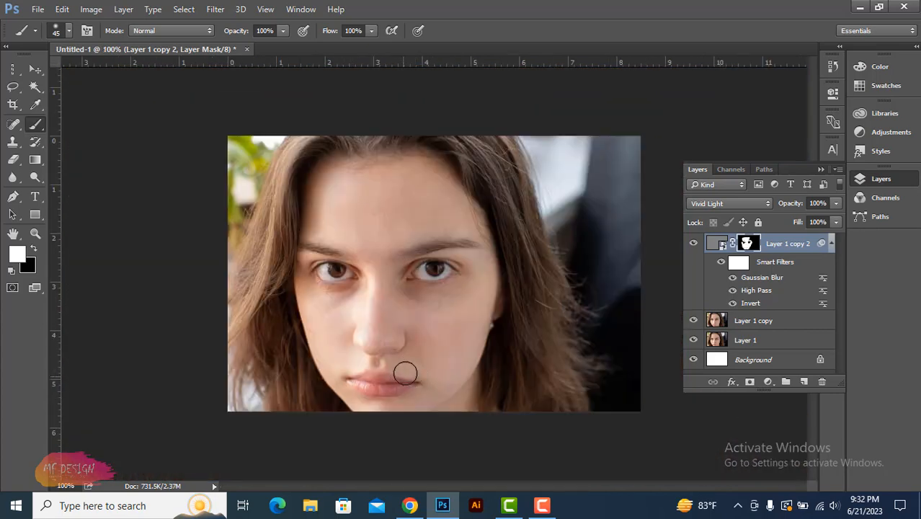
click(435, 341)
click(412, 397)
click(402, 331)
- Stamp all visible layers into a new top layer and open it in the Camera Raw Filter
key(ctrl+shift+alt+e)
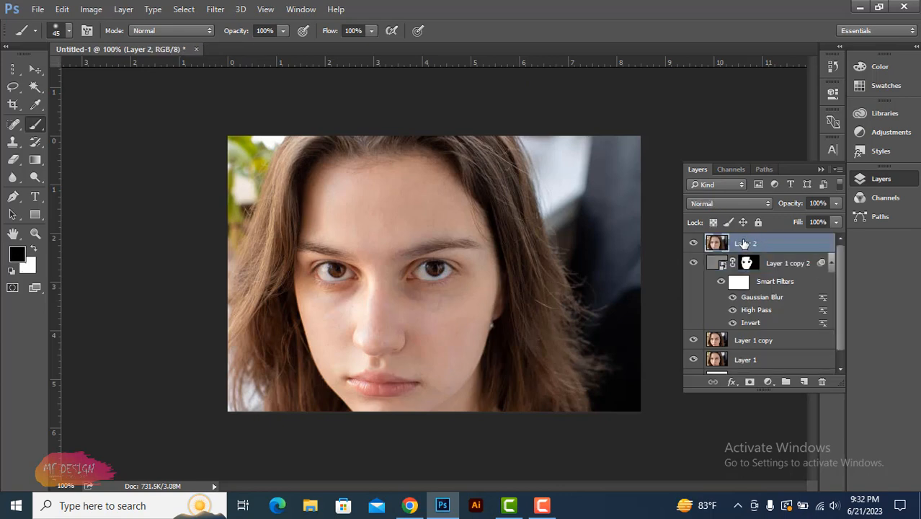
click(216, 9)
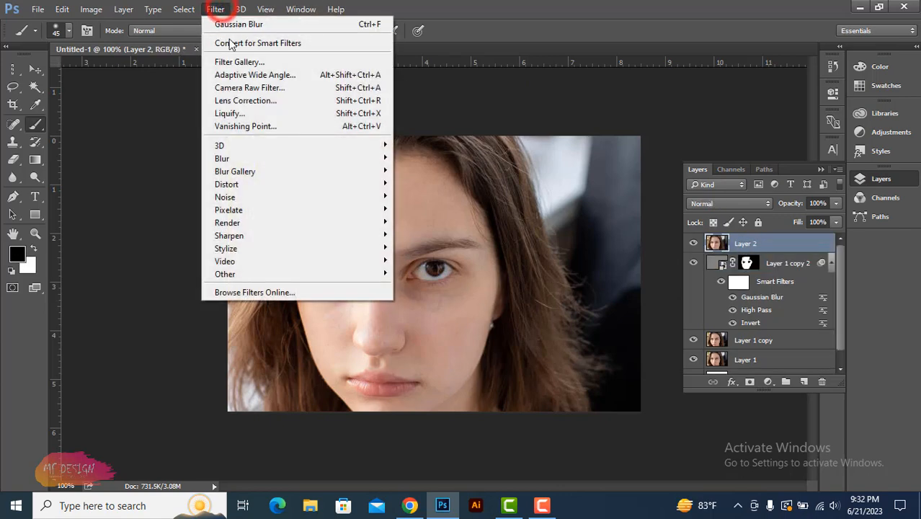
click(248, 88)
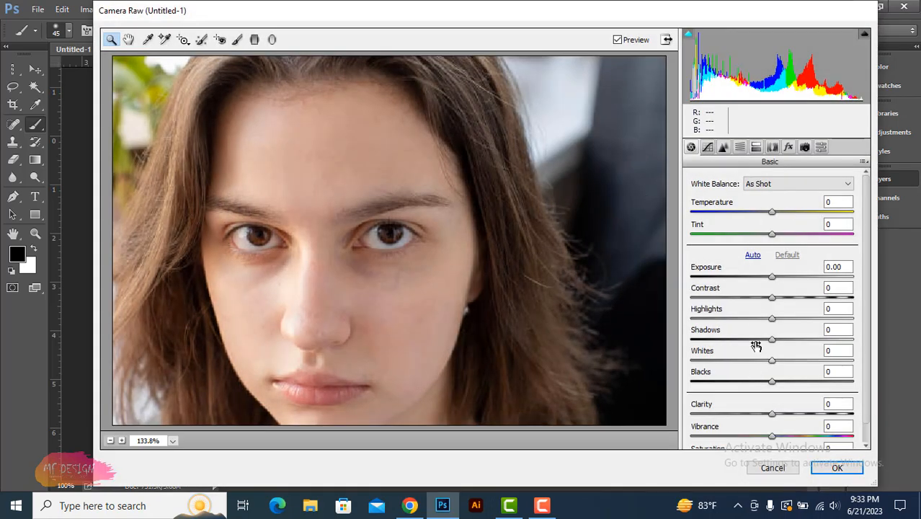
- Set Clarity to -44 and Vibrance to +8 in the Camera Raw basic adjustments
scroll(755, 347, down, 1)
drag(772, 393, 750, 400)
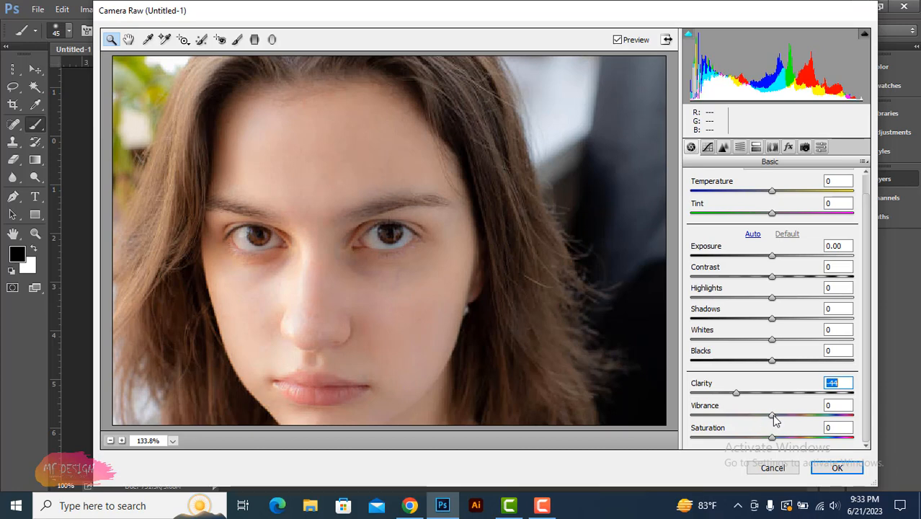
mouse_move(788, 420)
mouse_down()
mouse_move(767, 419)
mouse_move(781, 419)
mouse_up()
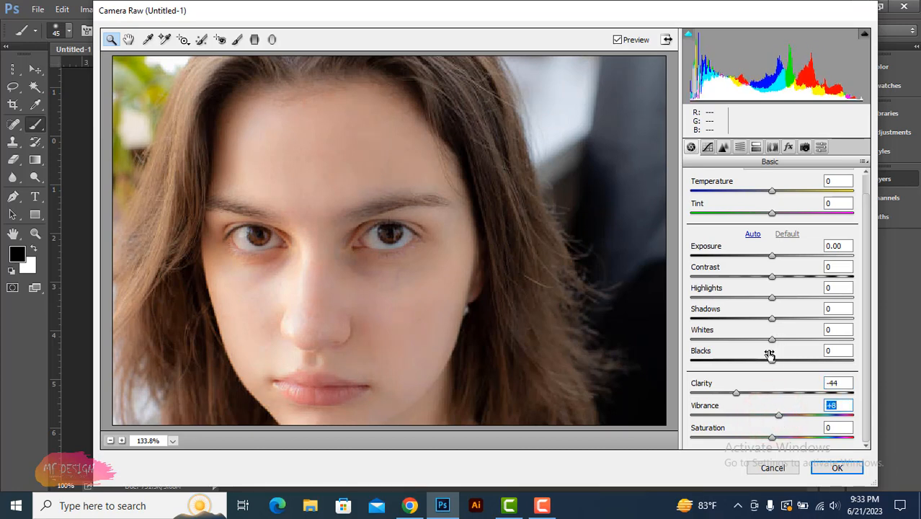
- Set Highlights to +8, Shadows to -12, Whites to +3, Blacks to +10 and Clarity to -53
drag(773, 302, 769, 361)
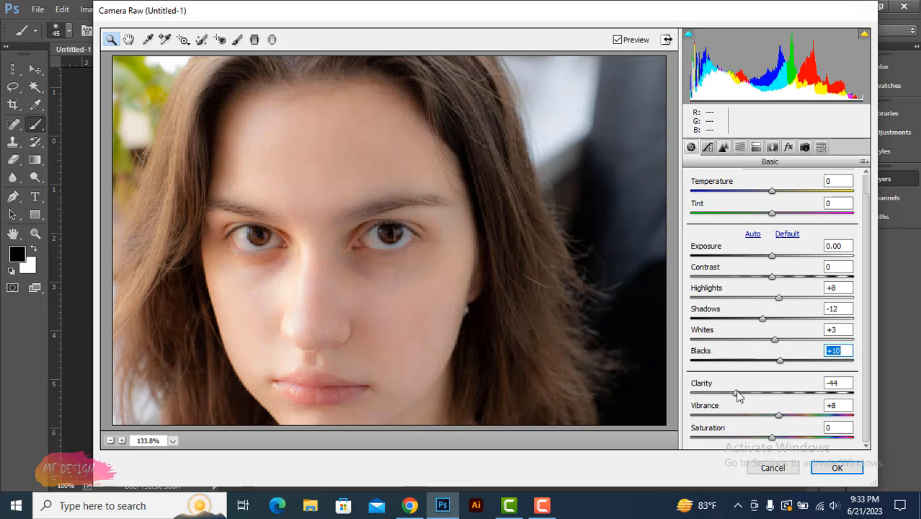
drag(729, 391, 728, 391)
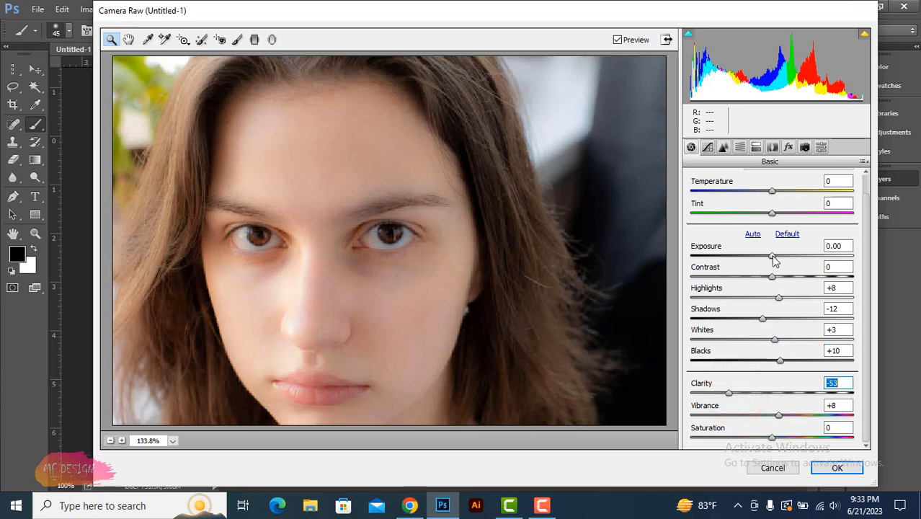
- Set Exposure to +0.15 and apply the Camera Raw adjustments to the stamped layer
drag(773, 258, 781, 259)
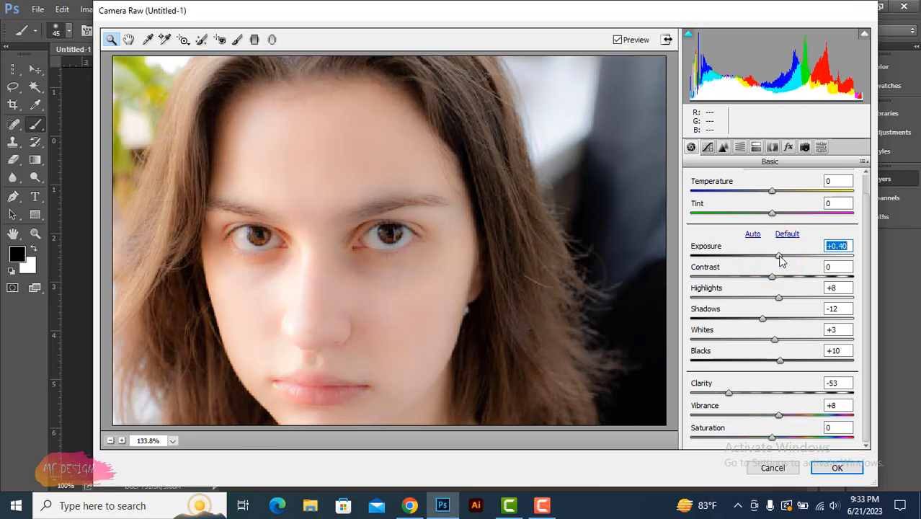
drag(780, 259, 777, 260)
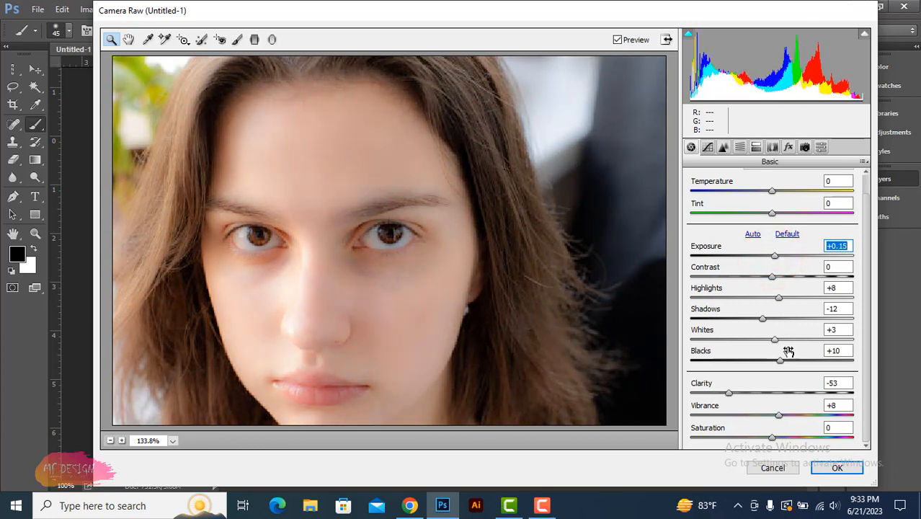
scroll(792, 371, up, 1)
scroll(798, 373, down, 1)
click(824, 470)
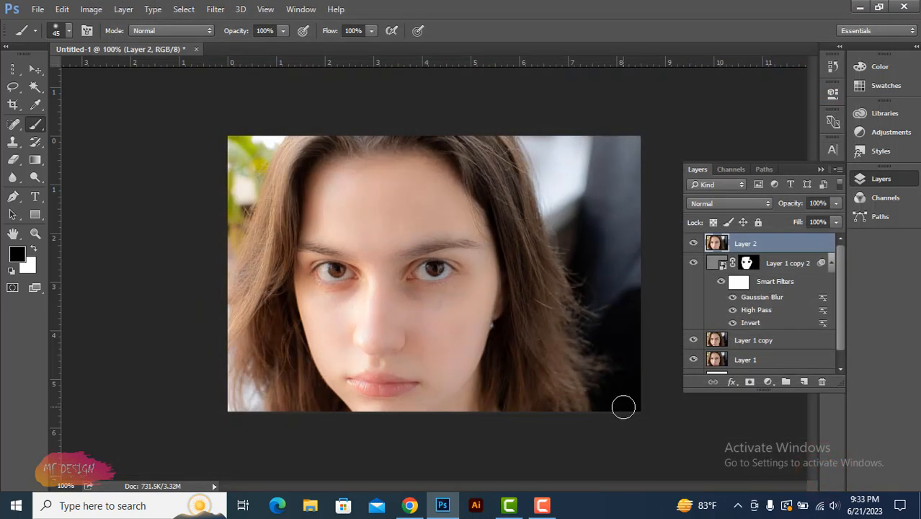
- Group Layer 2, Layer 1 copy 2 and Layer 1 copy, leaving the original Layer 1 outside the group
scroll(773, 330, down, 1)
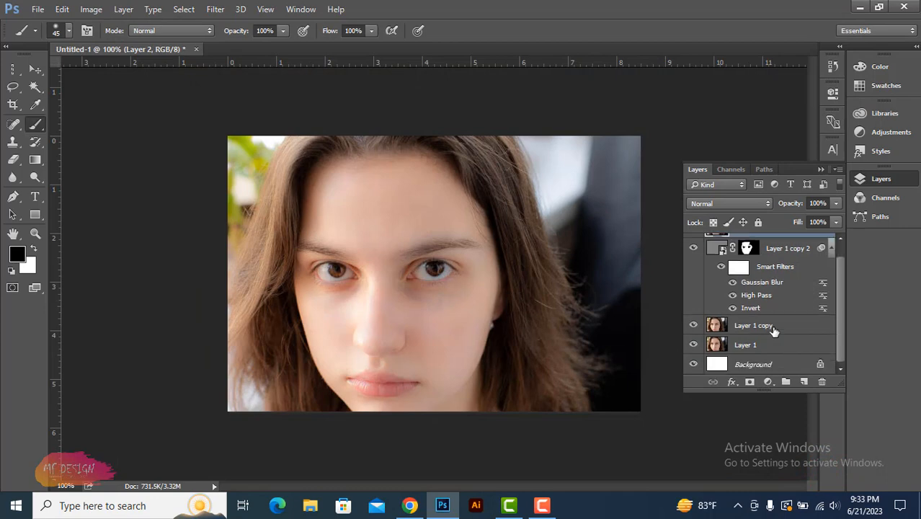
ctrl+click(778, 326)
scroll(788, 318, up, 1)
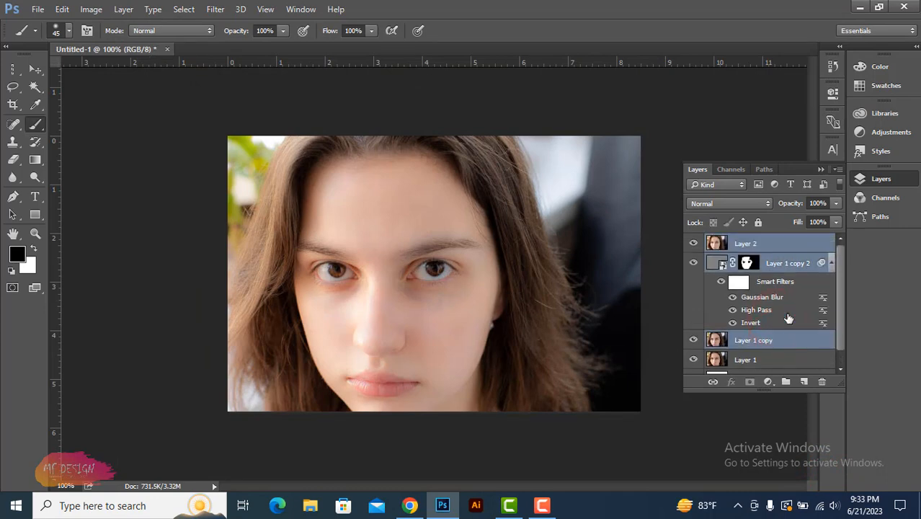
key(ctrl+g)
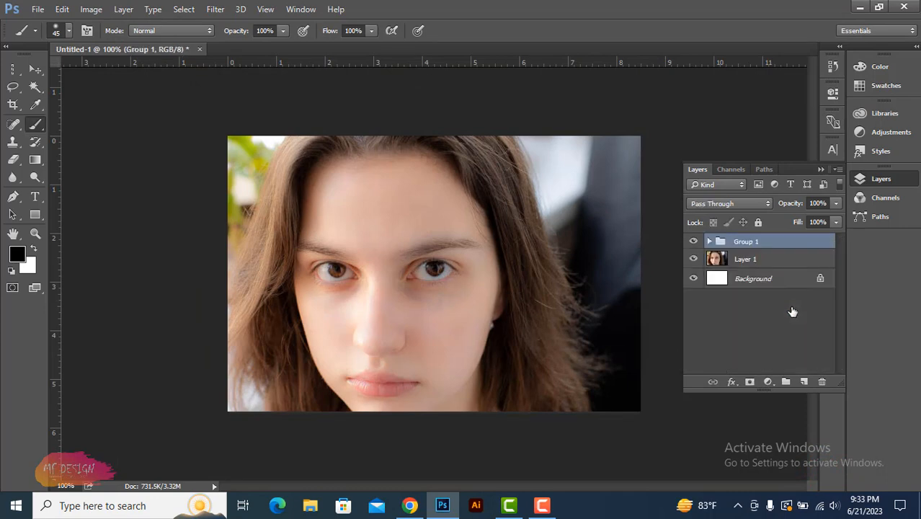
- Compare the portrait before and after retouching by toggling the group's visibility, and collapse the layer list with the group shown
click(694, 241)
click(694, 241)
click(694, 241)
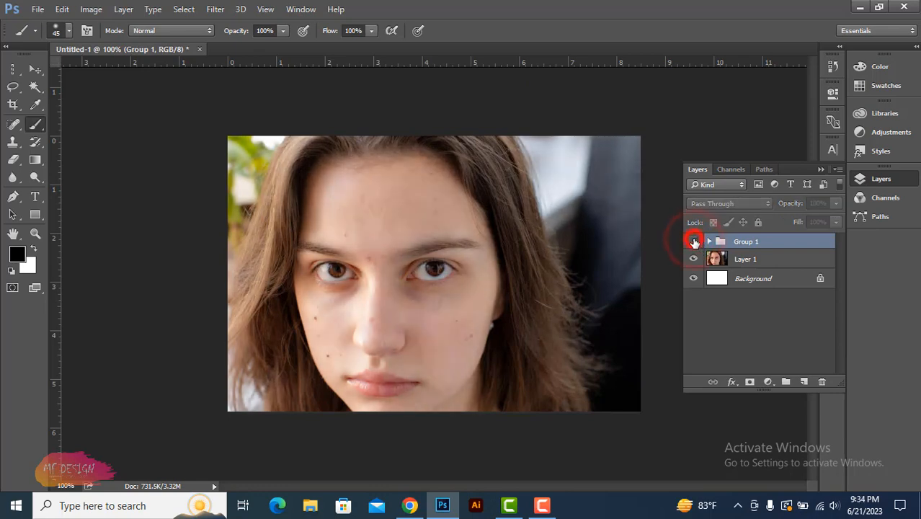
click(694, 242)
click(694, 241)
click(693, 241)
click(693, 241)
click(693, 241)
click(821, 169)
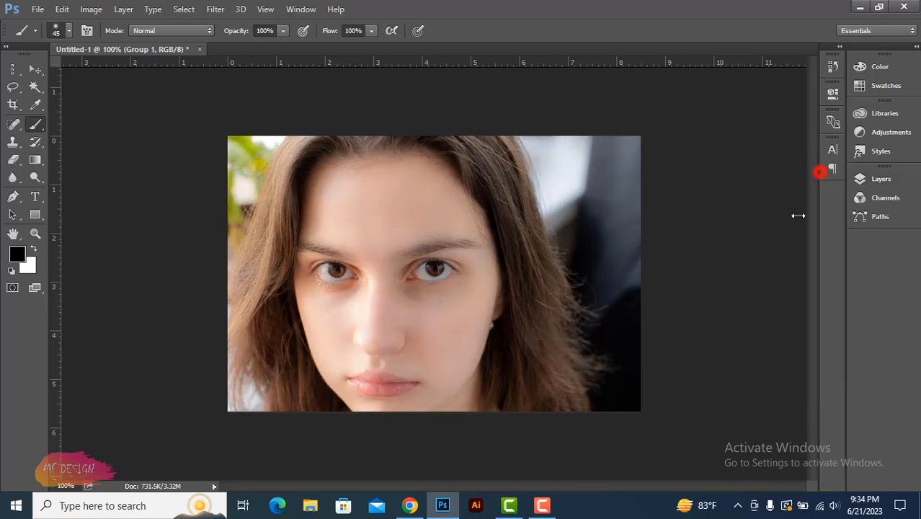